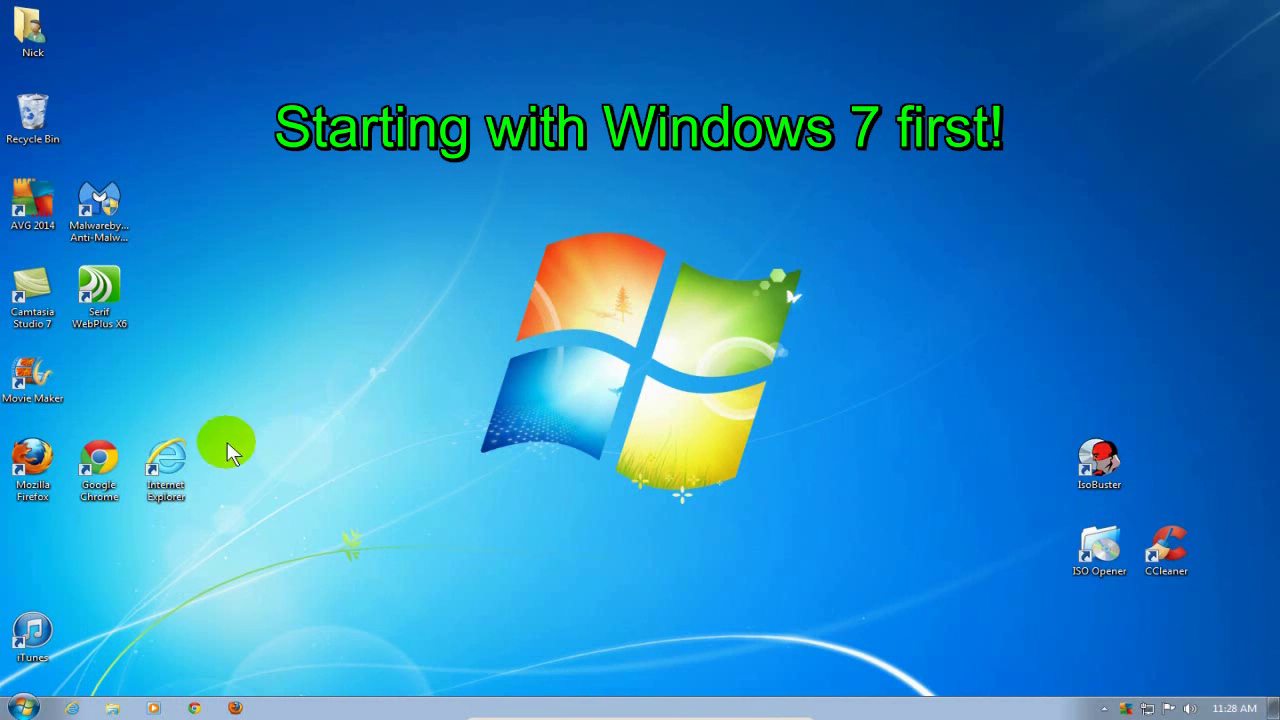
Launch Disk Cleanup from Start > All Programs > Accessories > System Tools to scan drive C:.
left_click(12, 706)
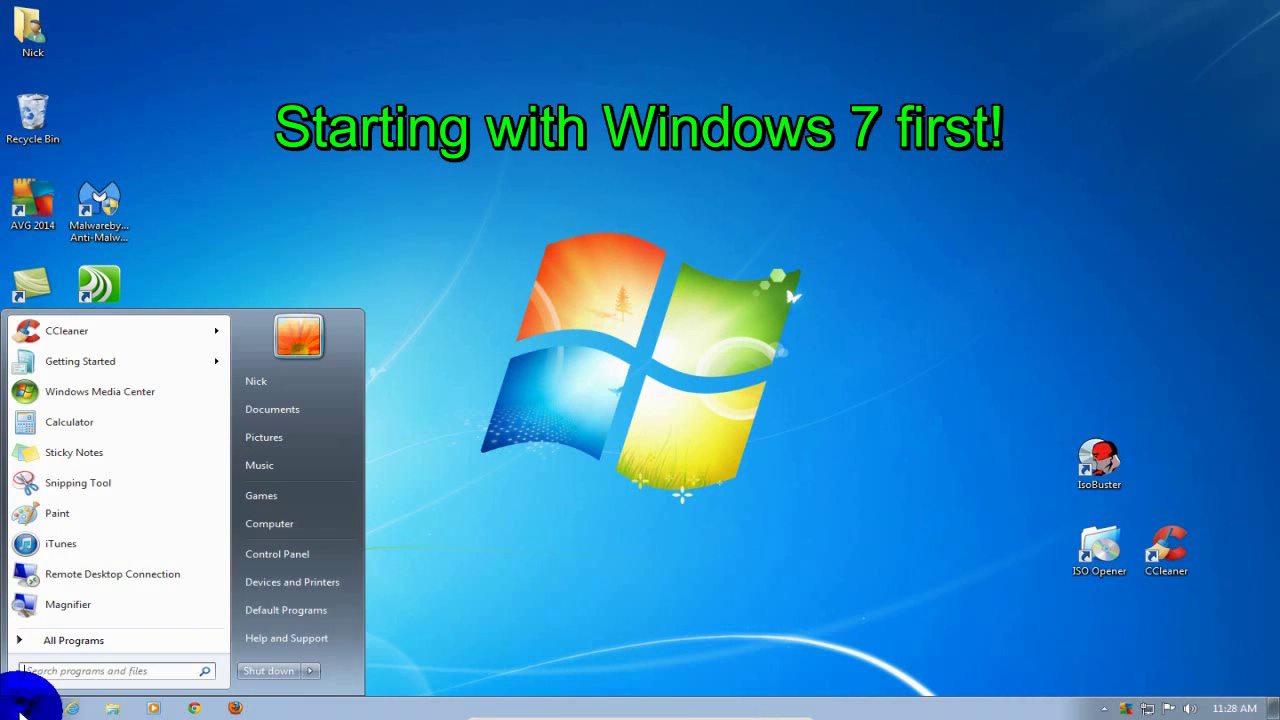
left_click(65, 640)
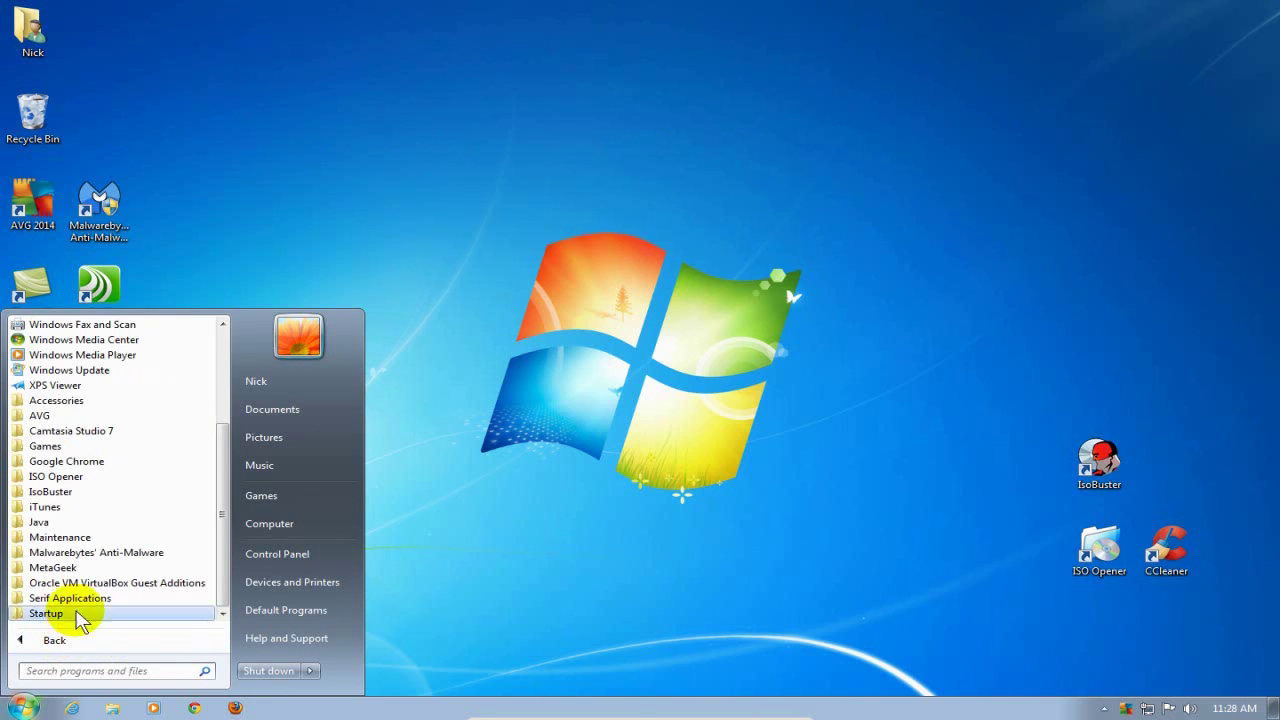
left_click(100, 404)
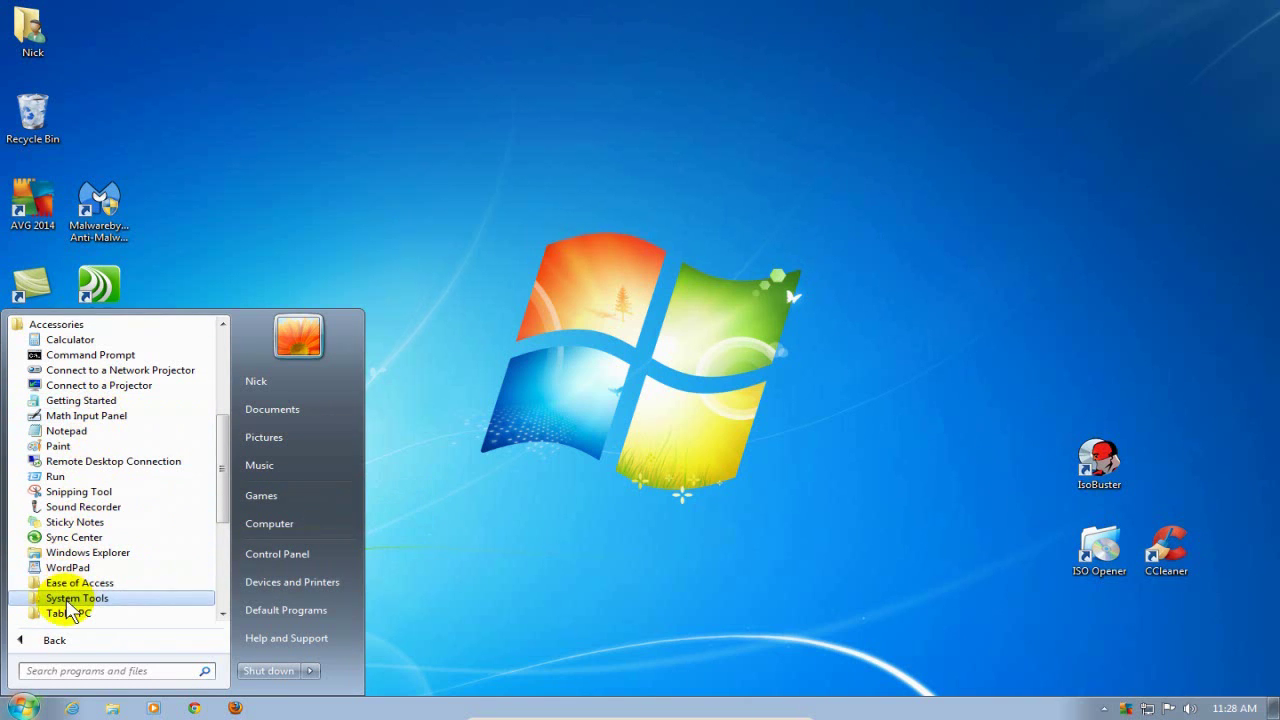
left_click(68, 600)
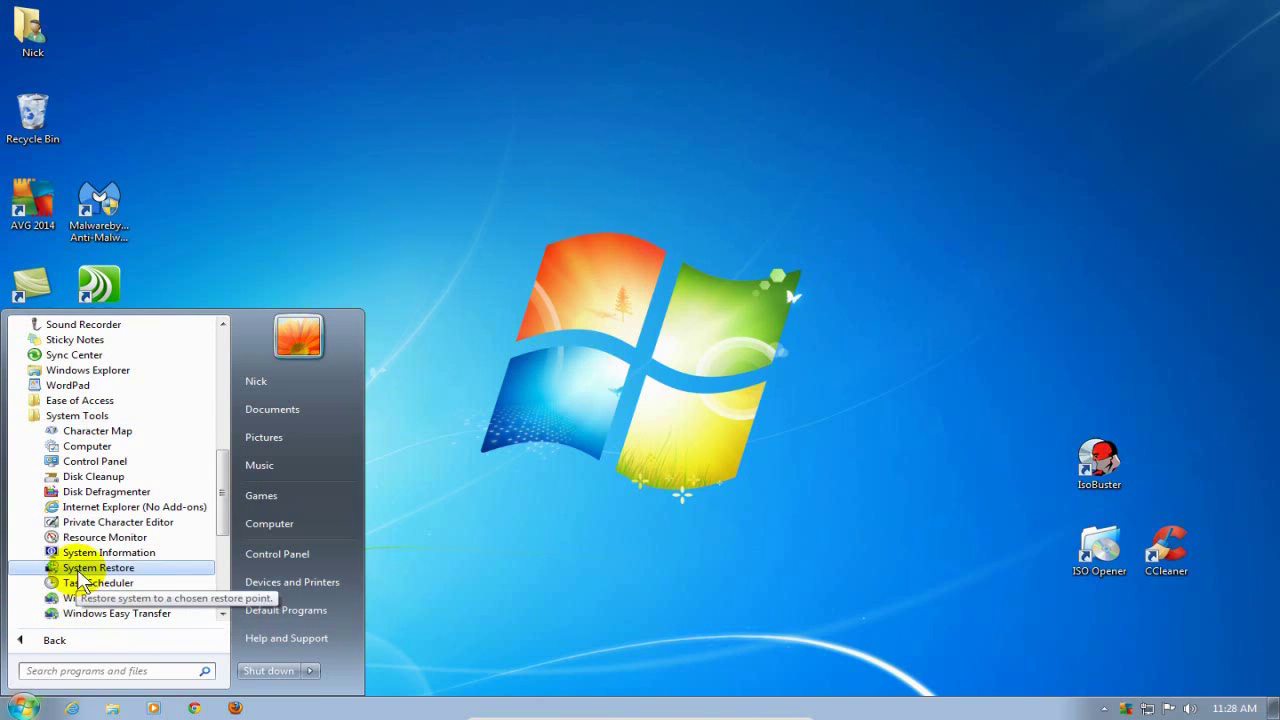
left_click(108, 478)
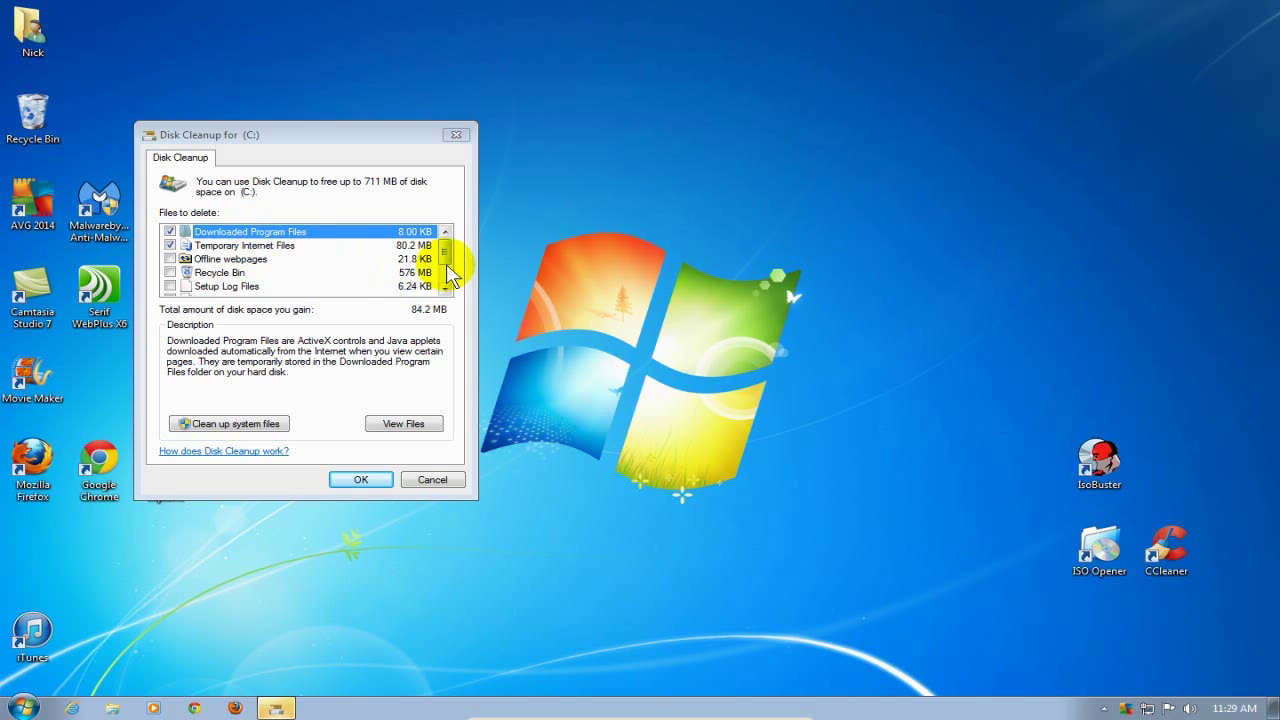
Tick Offline webpages and Recycle Bin for deletion, raising the space to gain to 661 MB.
left_click_drag(446, 250, 447, 278)
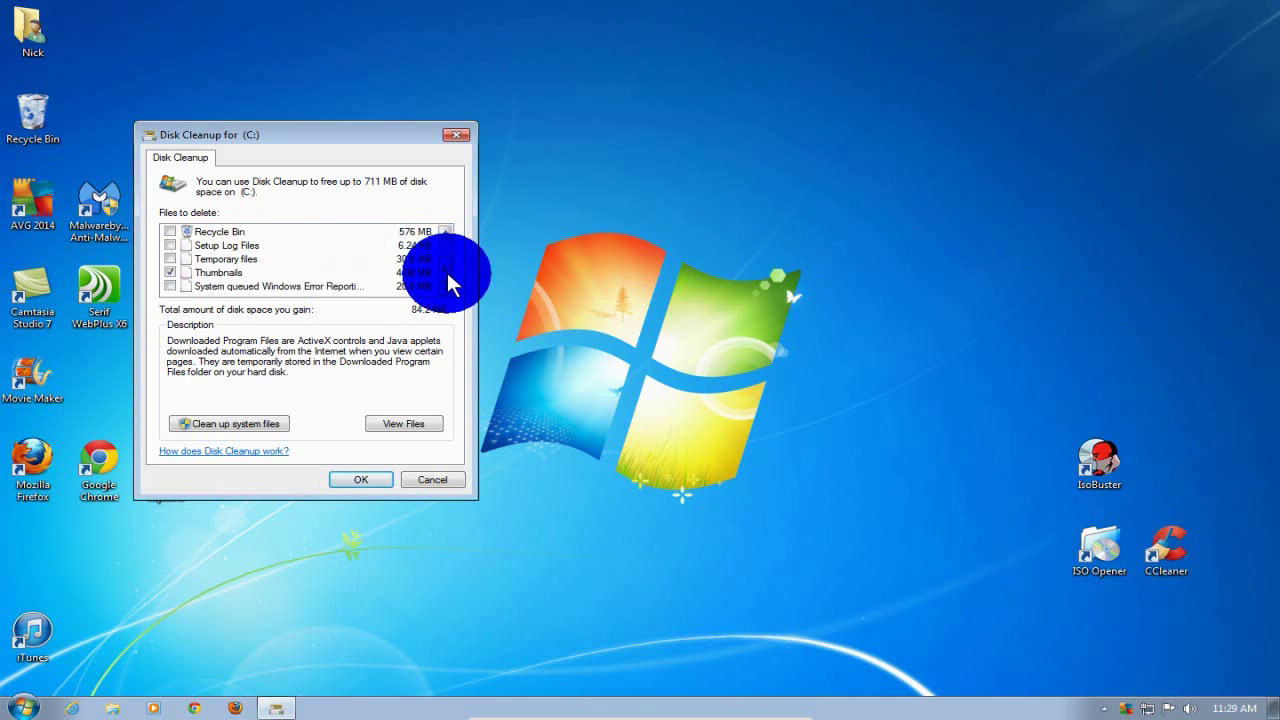
left_click_drag(447, 275, 452, 251)
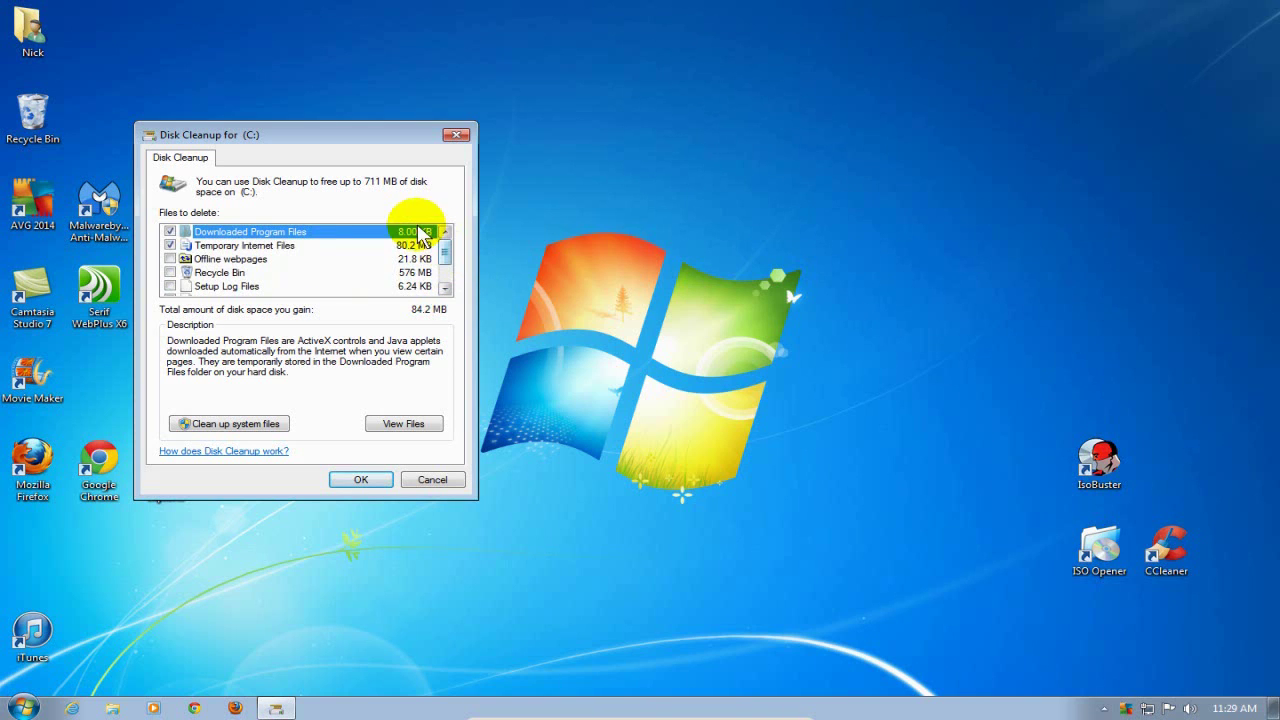
left_click(171, 273)
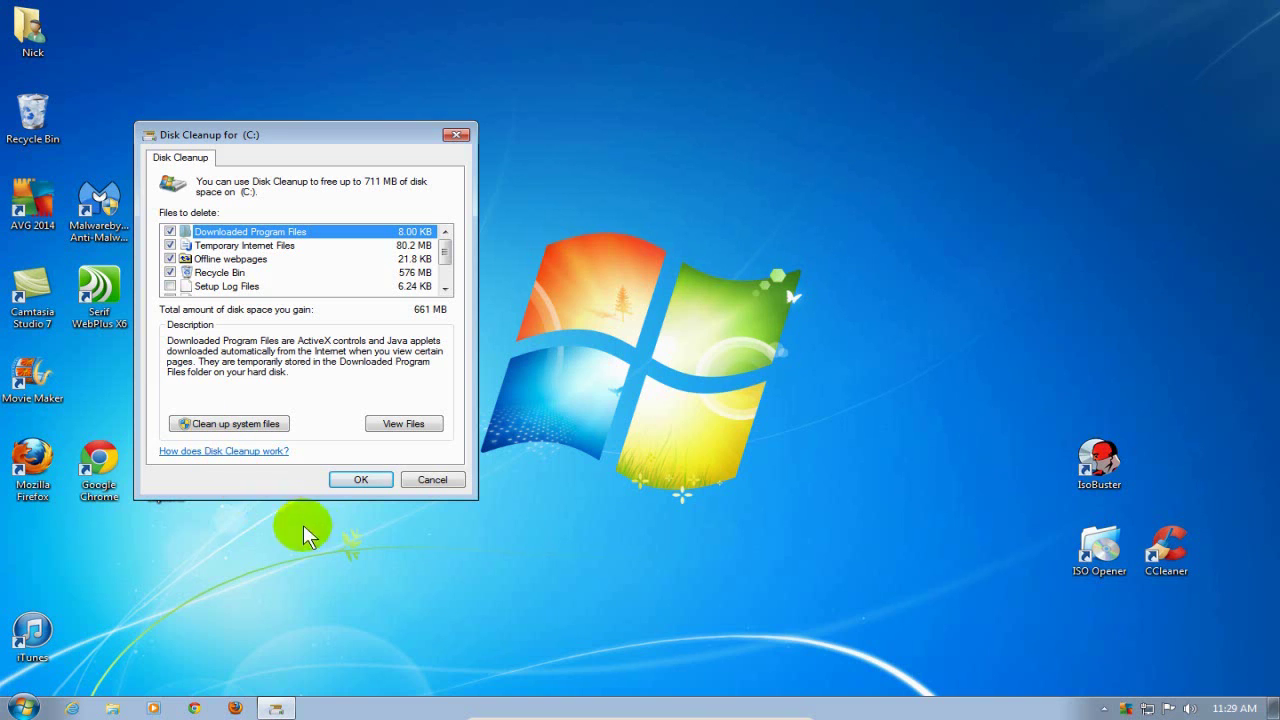
Confirm with OK and Delete Files to permanently remove the selected junk from C:.
left_click(364, 477)
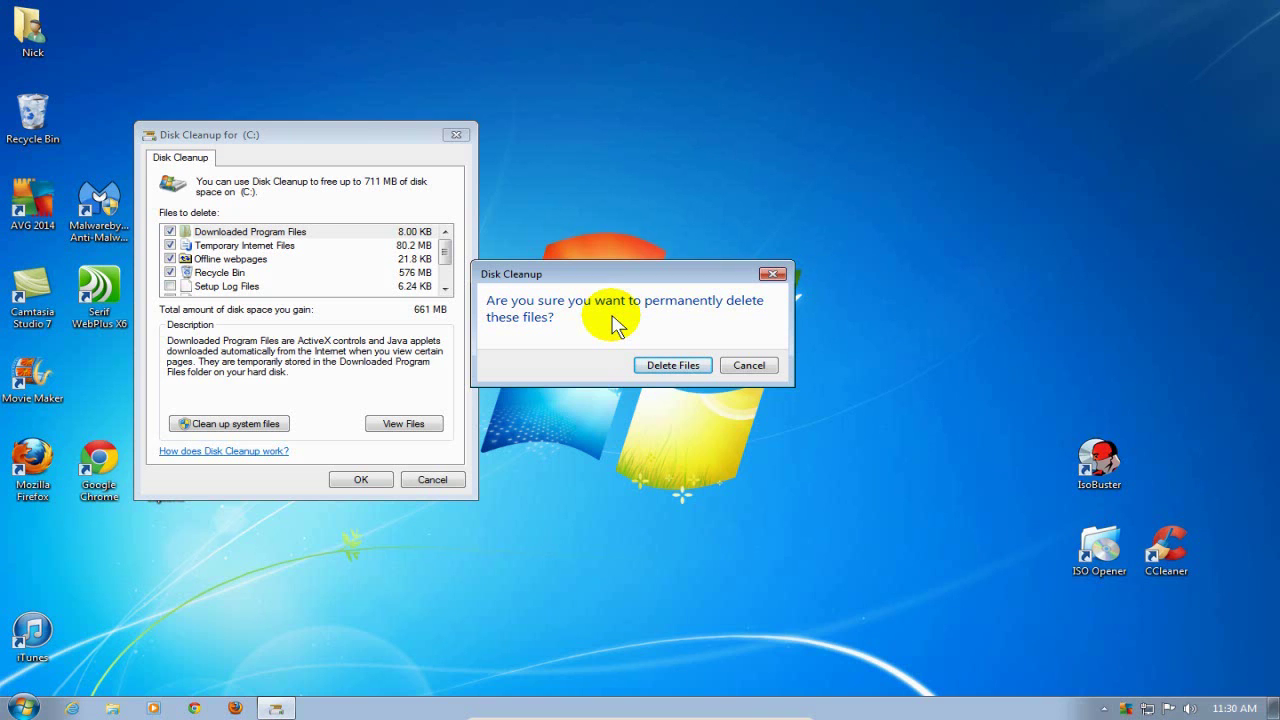
left_click(676, 366)
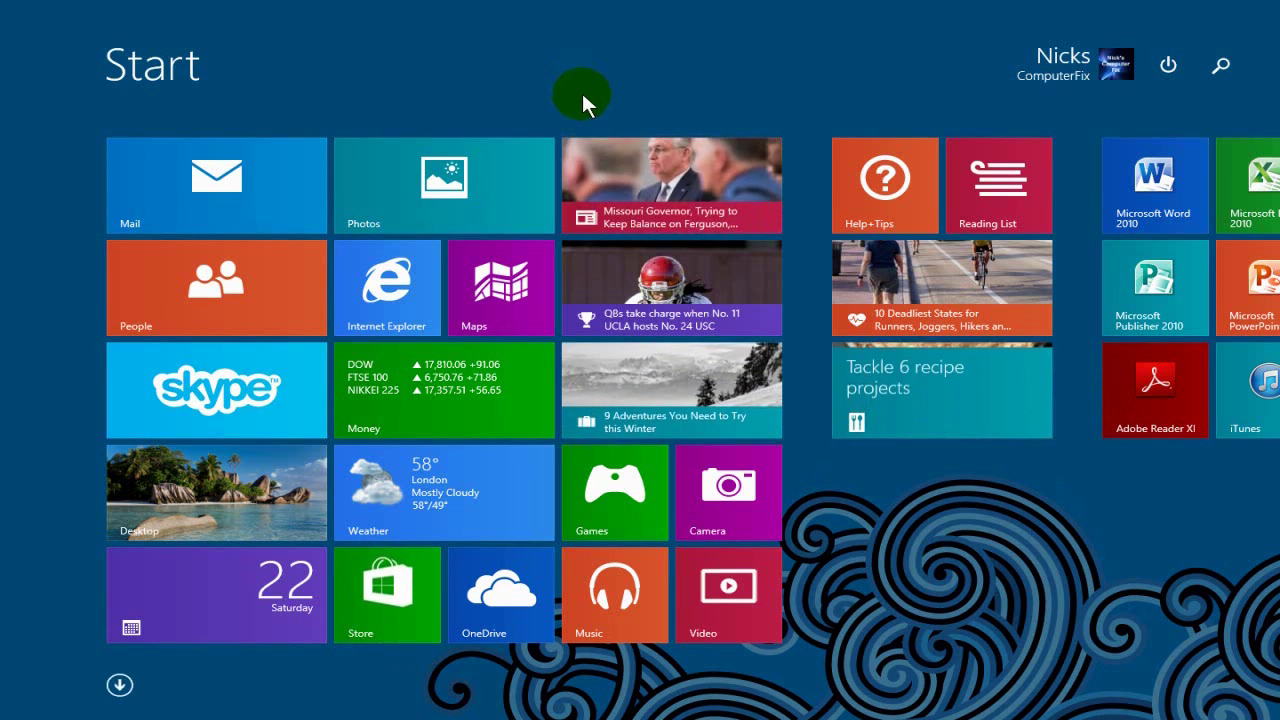
Run cleanmgr from the Windows 8.1 Search charm to start Disk Cleanup on drive C:.
left_click(1221, 62)
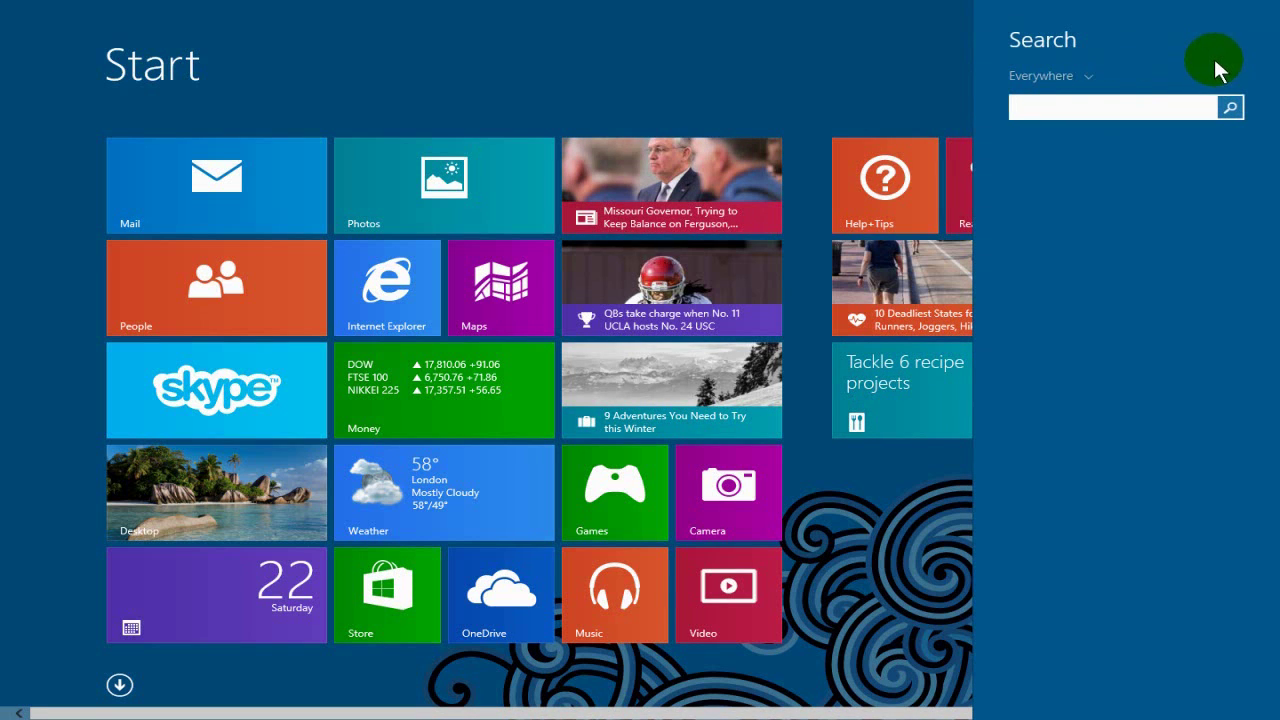
left_click(690, 65)
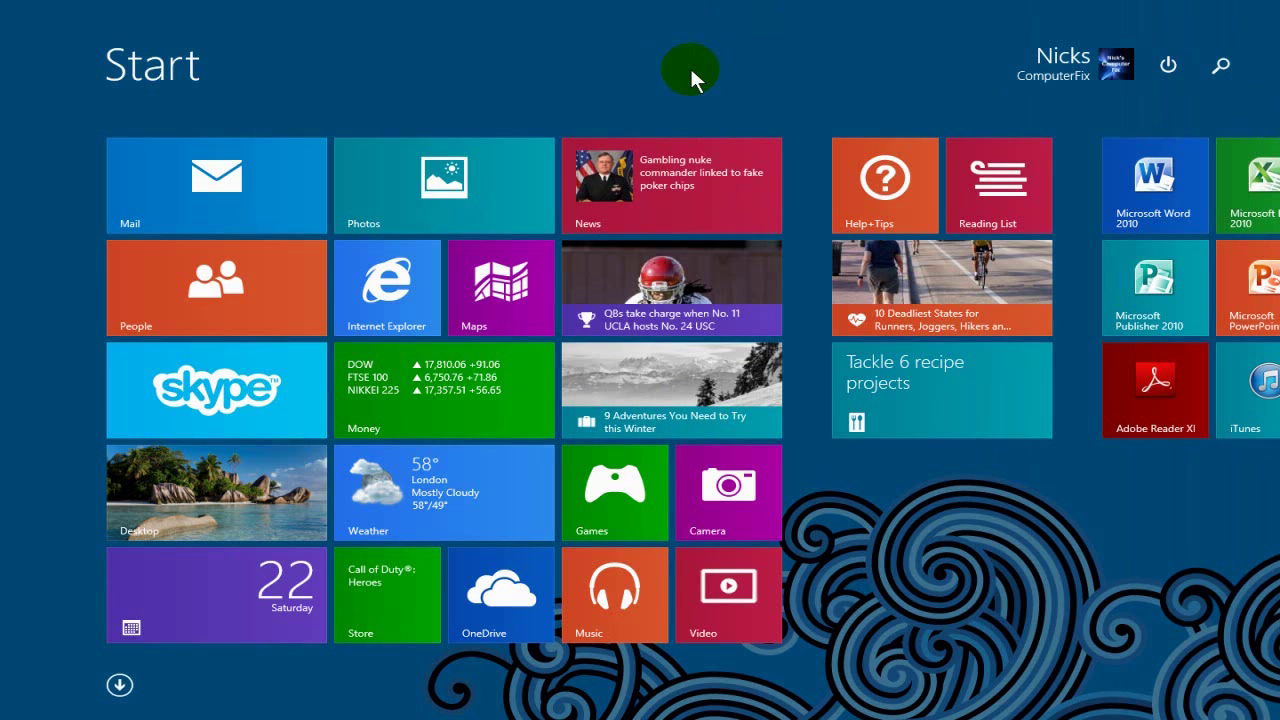
type("c")
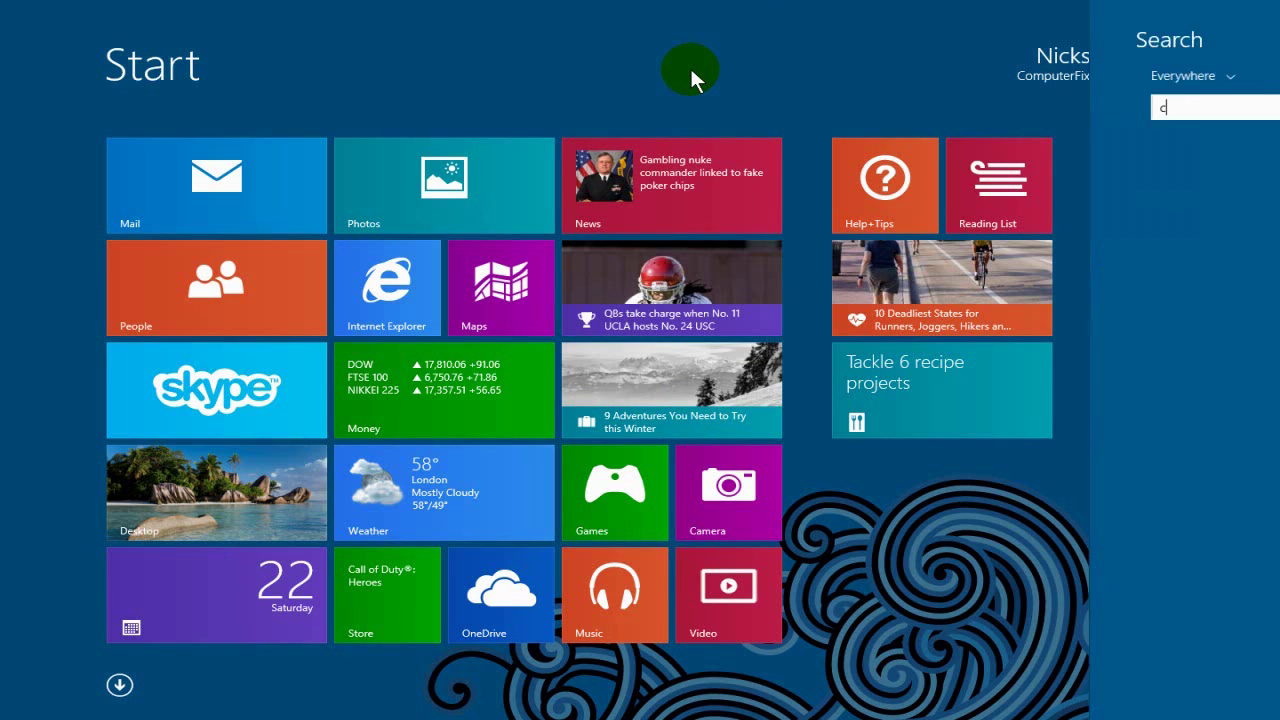
type("l")
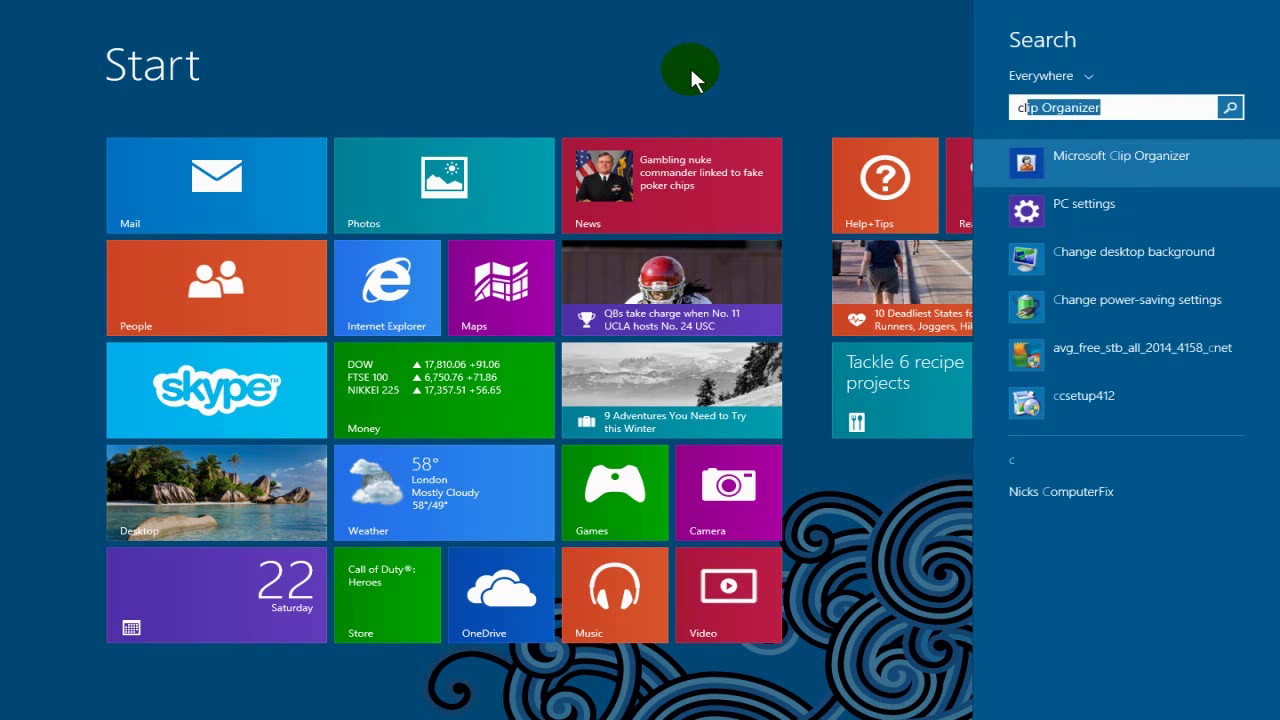
type("ean")
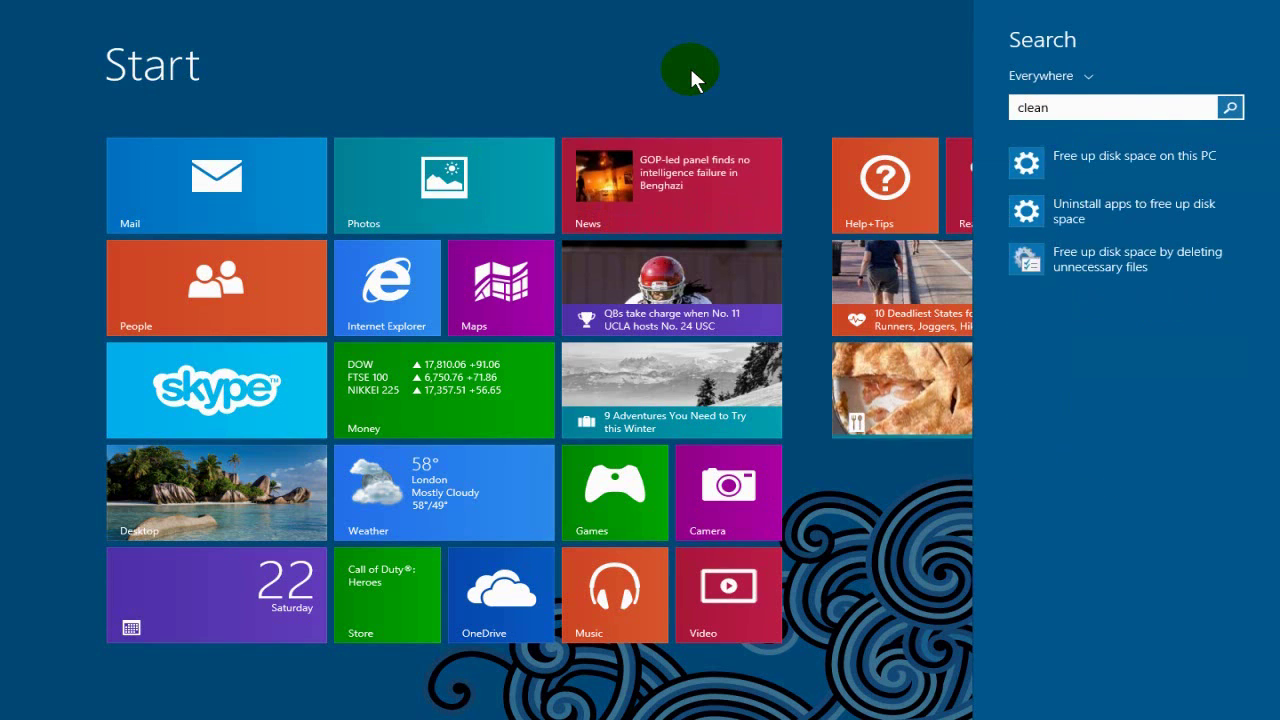
type("mgr")
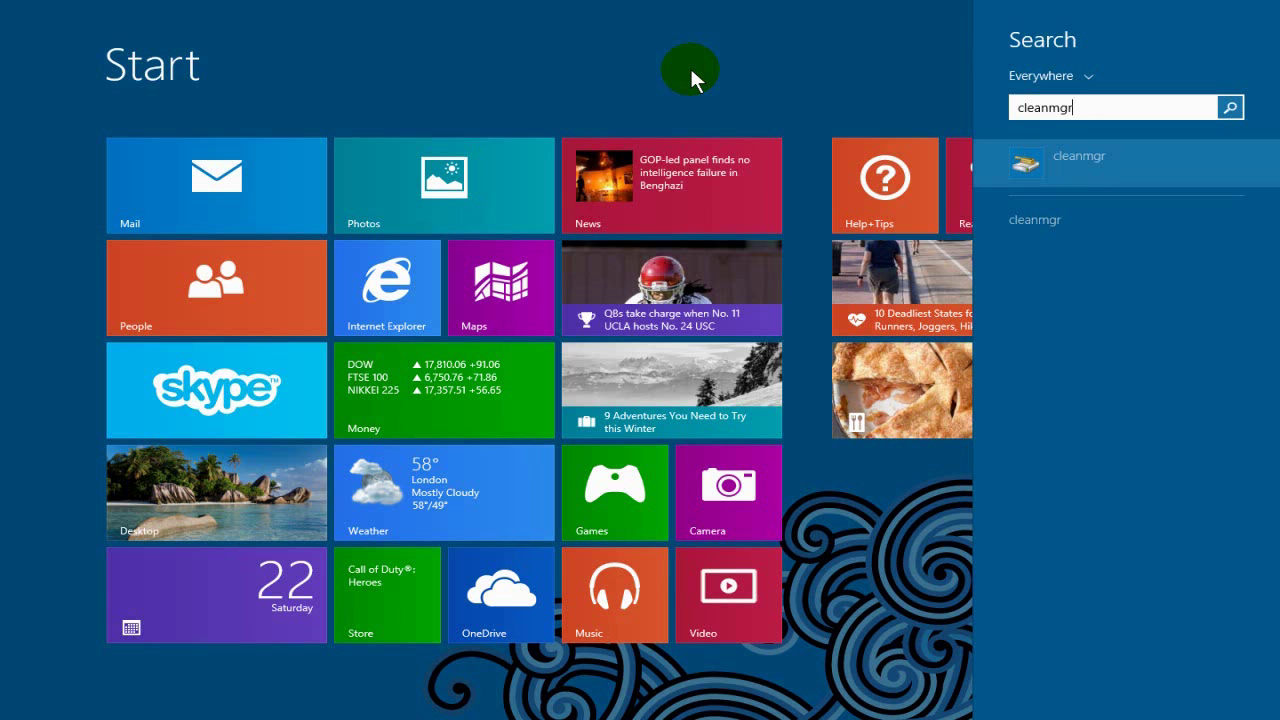
key("Return")
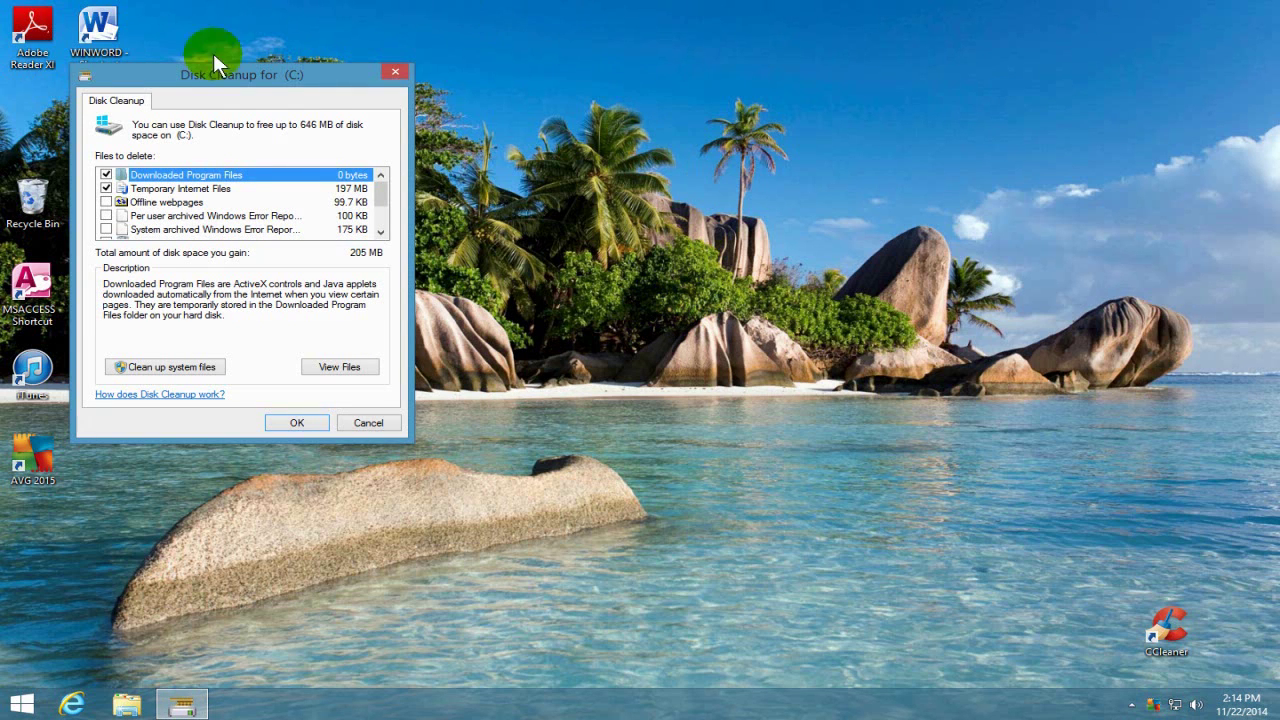
Centre the Disk Cleanup window and tick Recycle Bin and Offline webpages, bringing the total to 586 MB.
left_click_drag(207, 75, 543, 107)
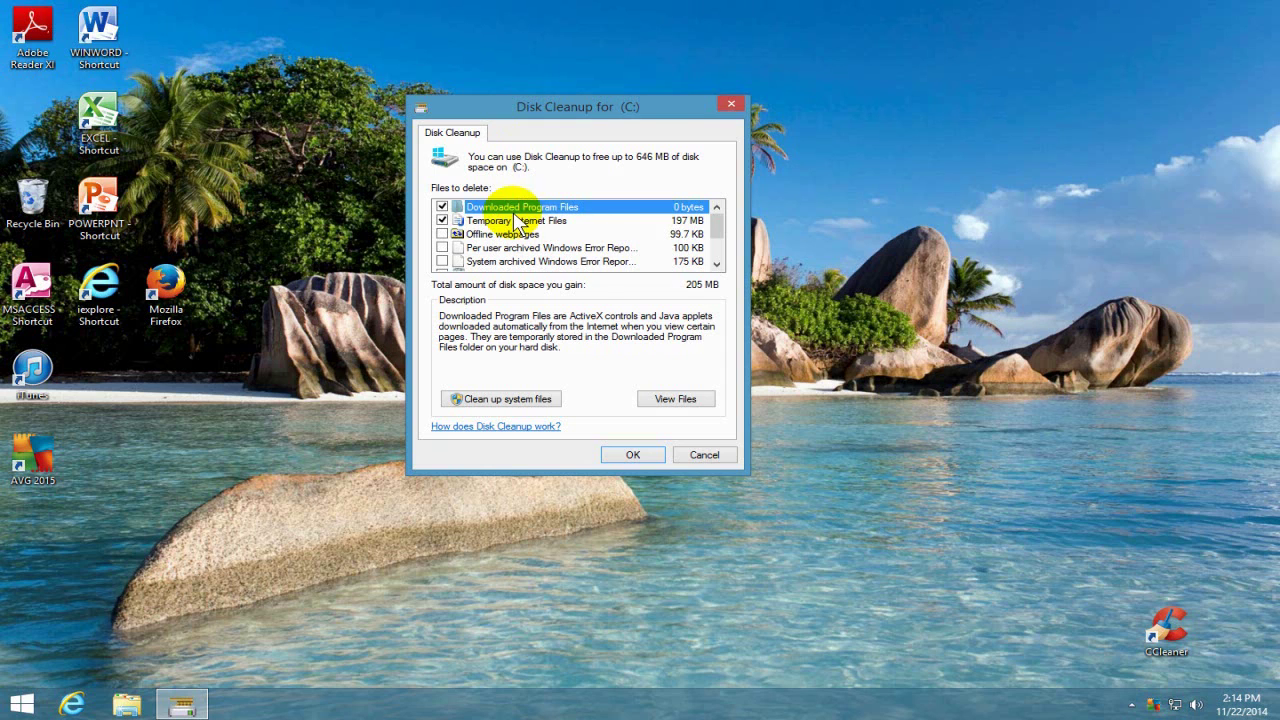
left_click_drag(714, 220, 715, 256)
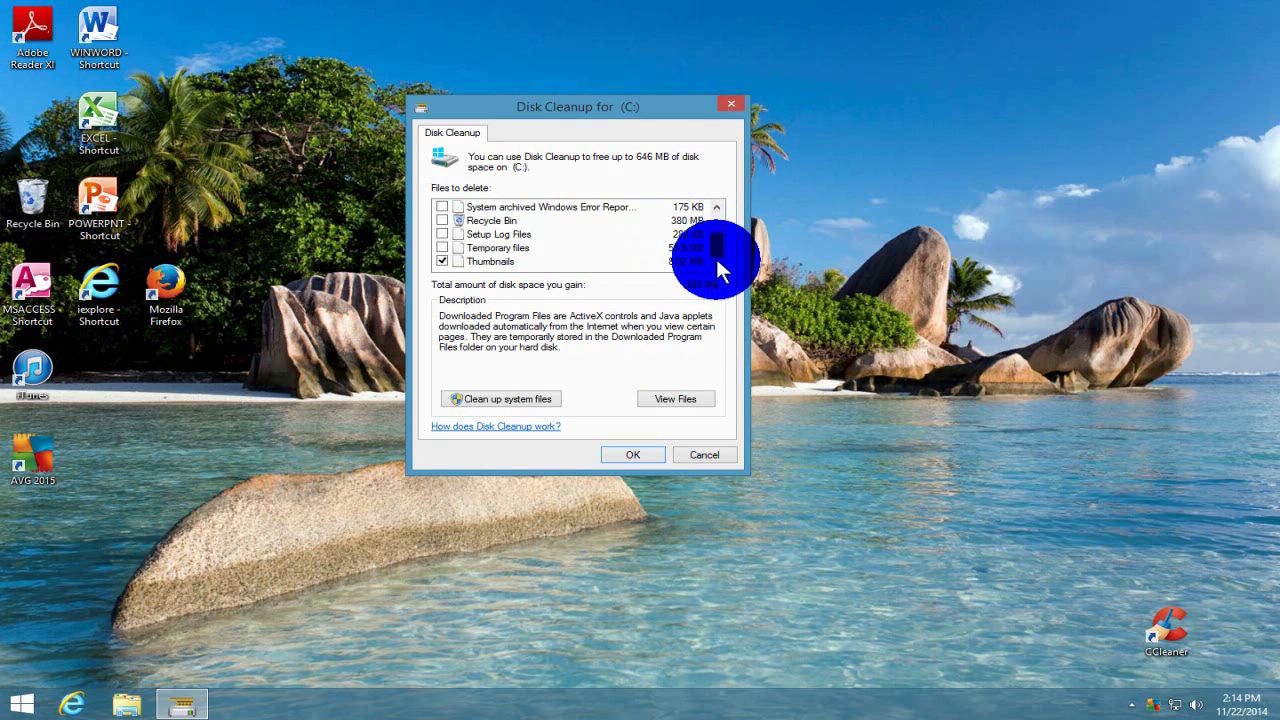
left_click(449, 222)
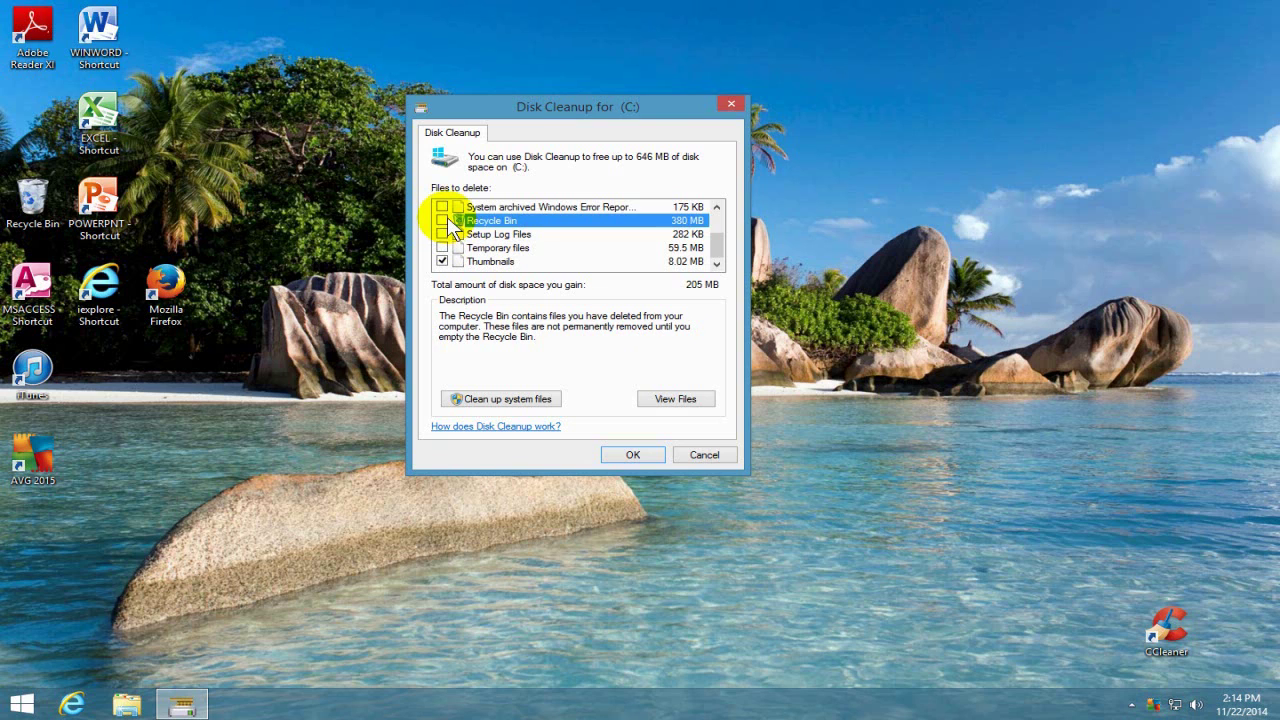
left_click(444, 221)
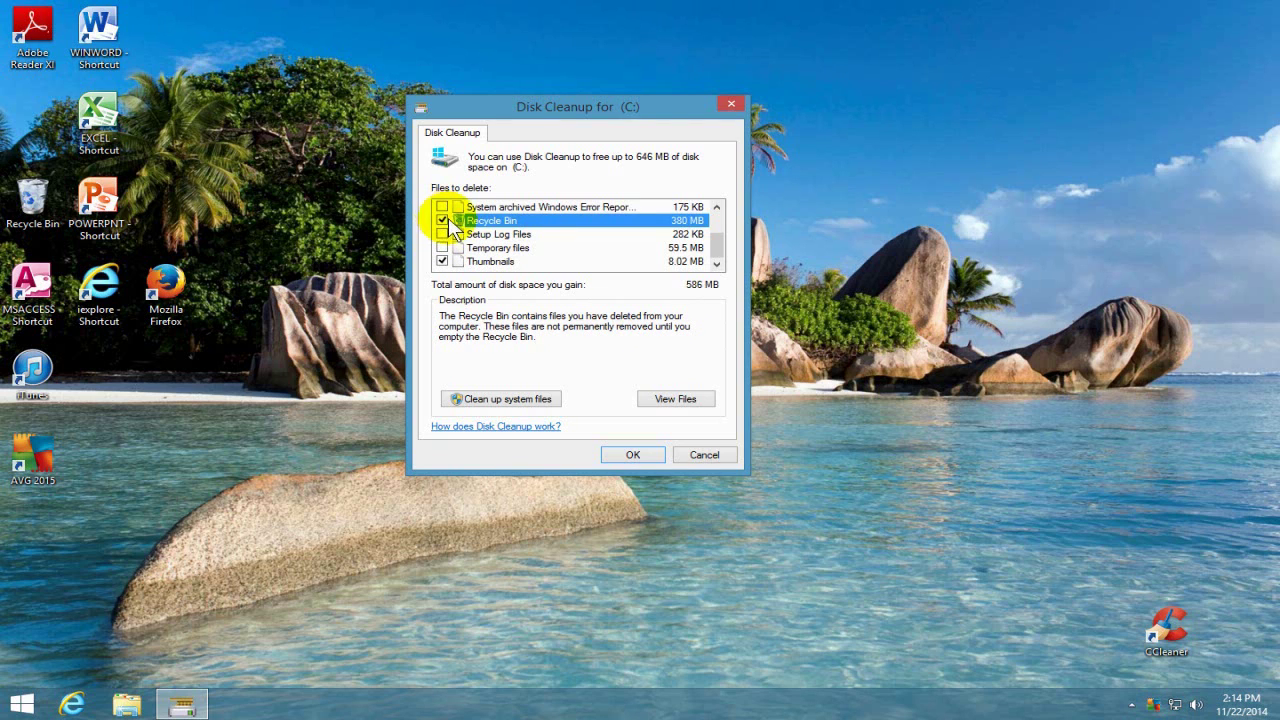
left_click(714, 241)
left_click_drag(713, 238, 706, 216)
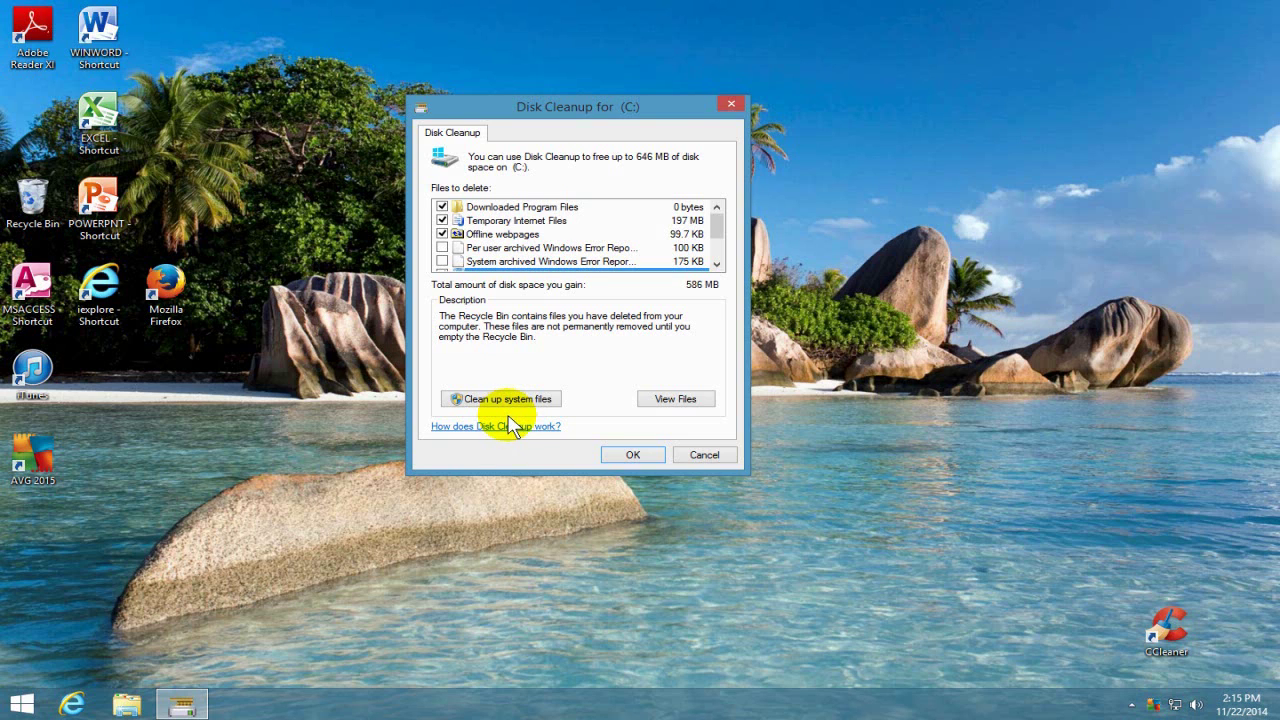
Confirm with OK and Delete Files to permanently remove the selected files from C:.
left_click(634, 452)
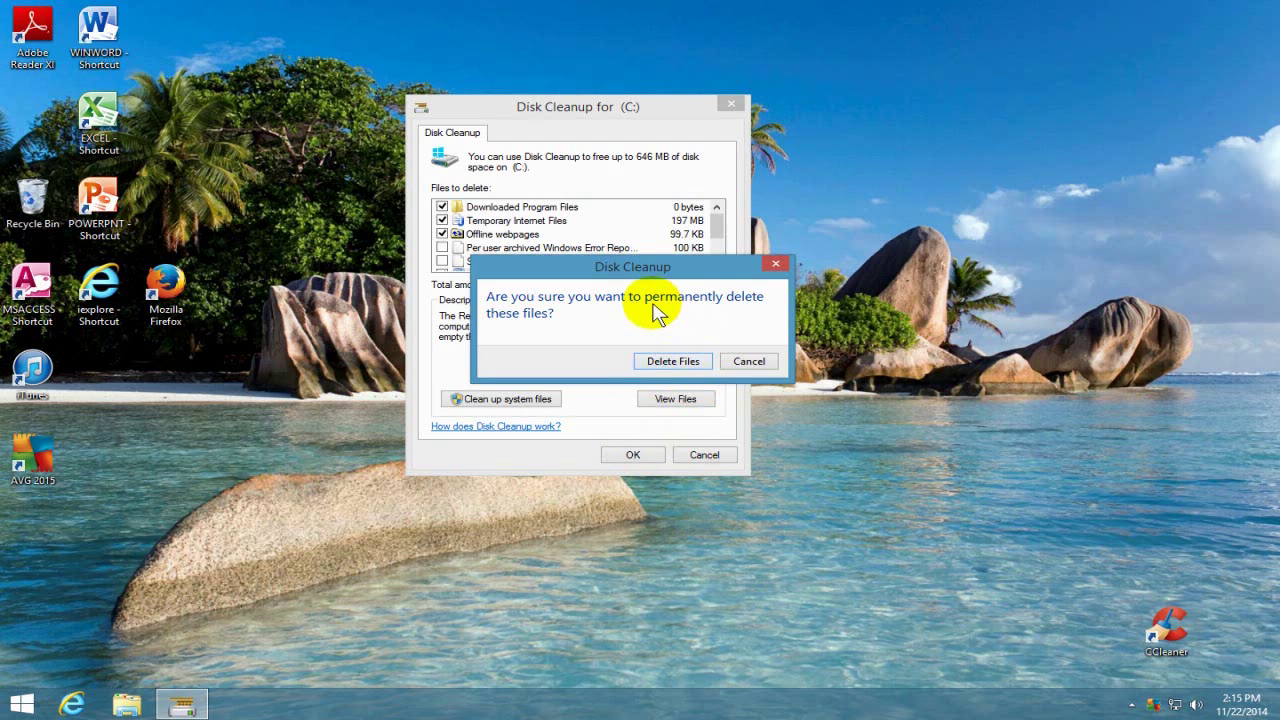
left_click(679, 362)
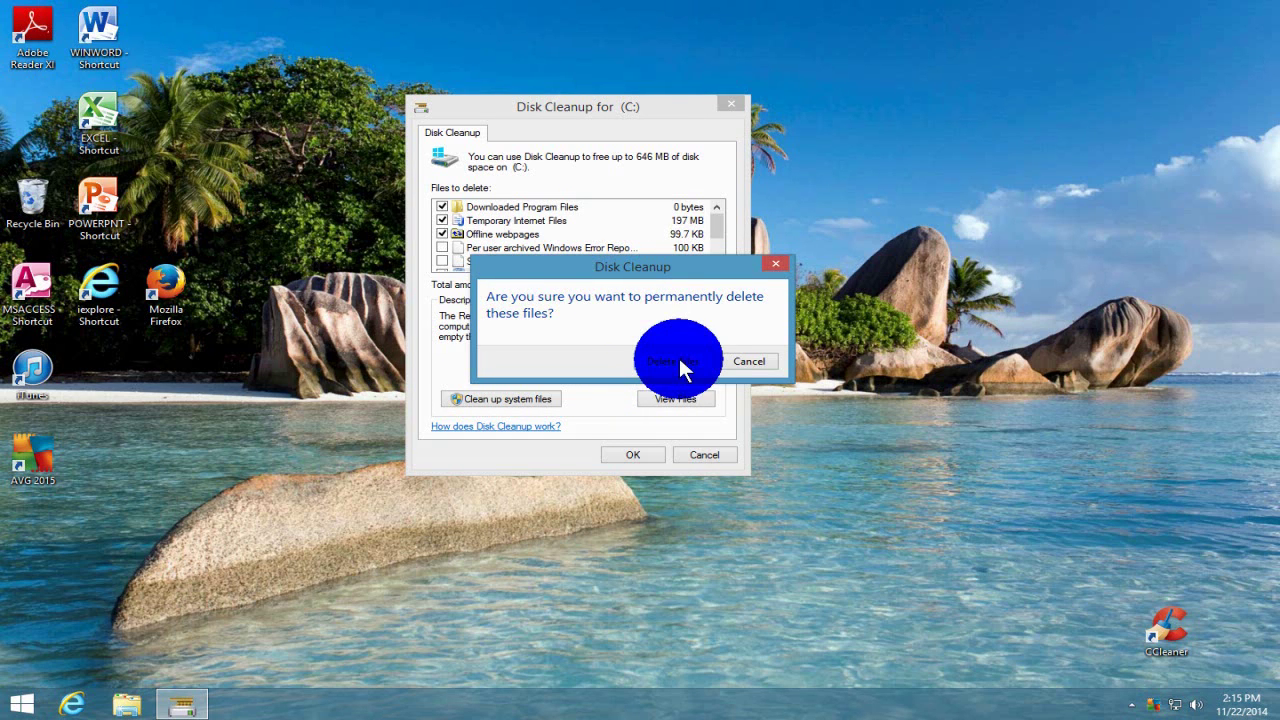